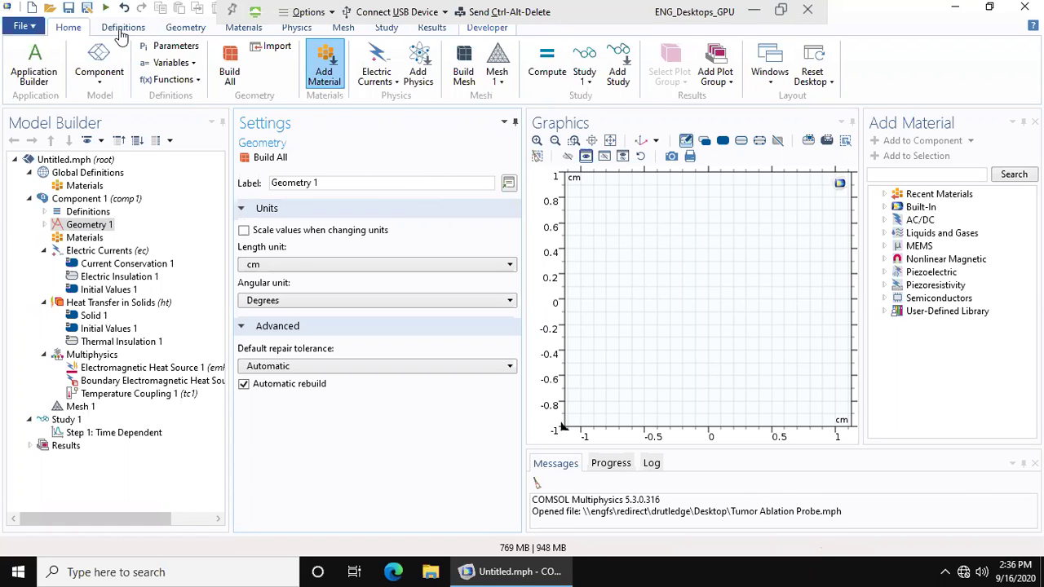
Keep centimetres as the length unit and draw a circle centred at the origin
left_click(295, 270)
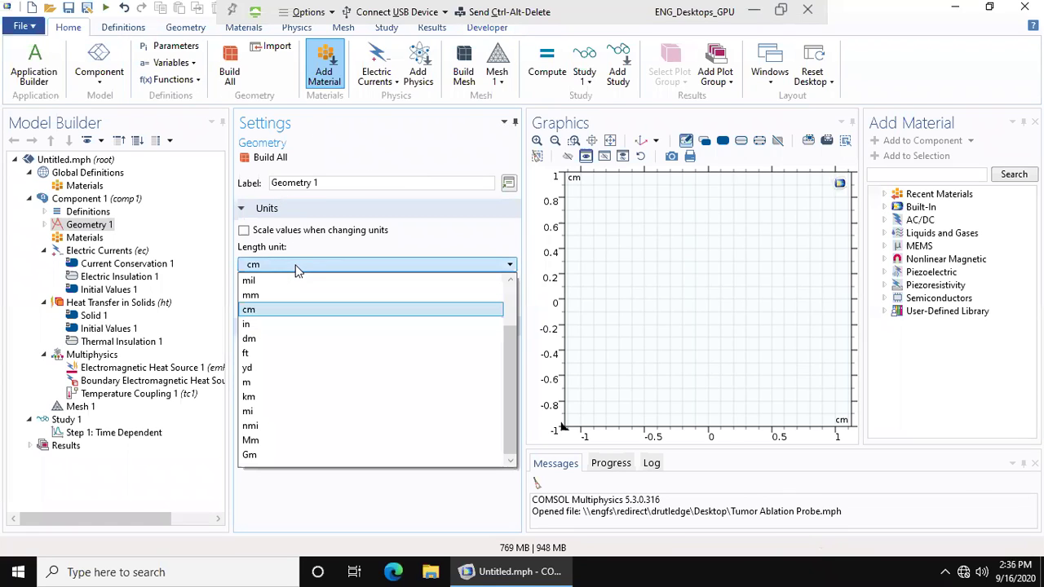
left_click(316, 245)
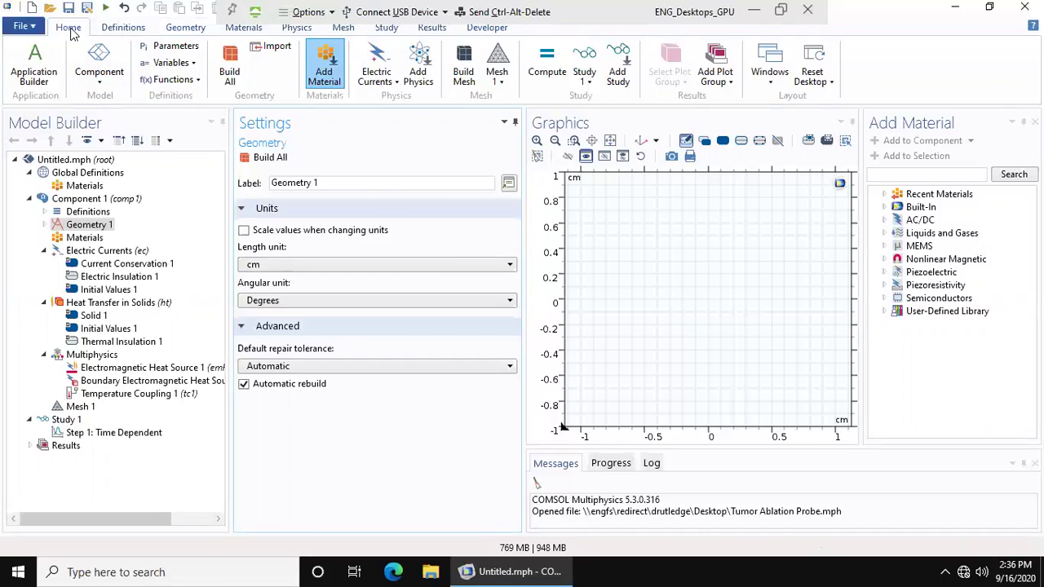
left_click(186, 28)
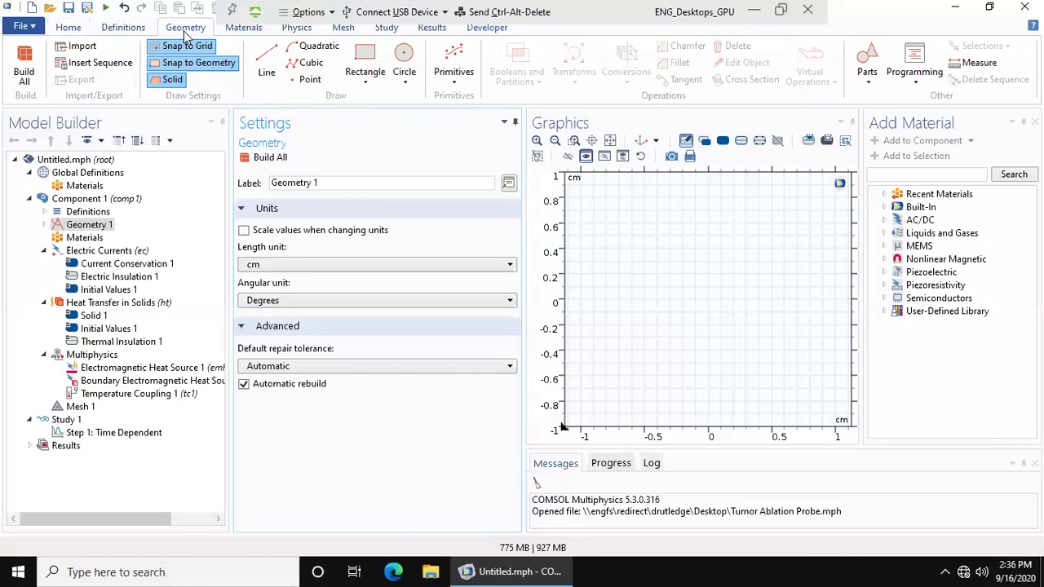
left_click(405, 61)
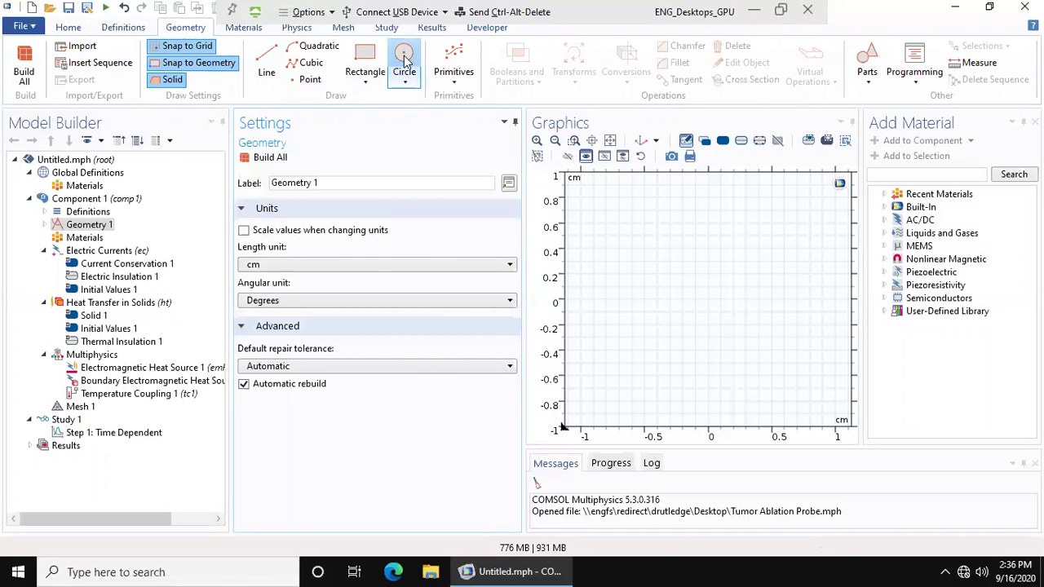
left_click(708, 299)
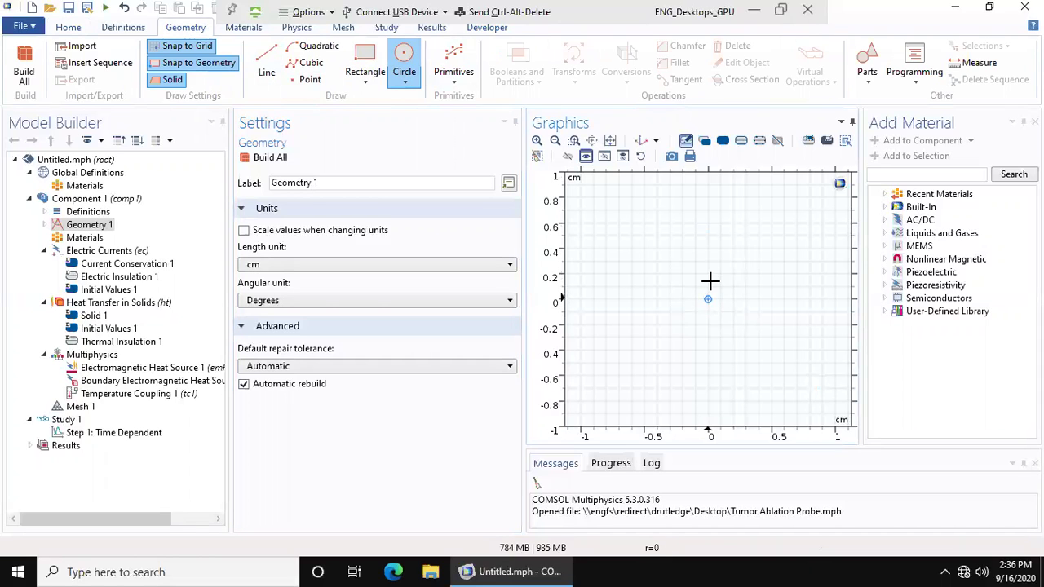
left_click(752, 255)
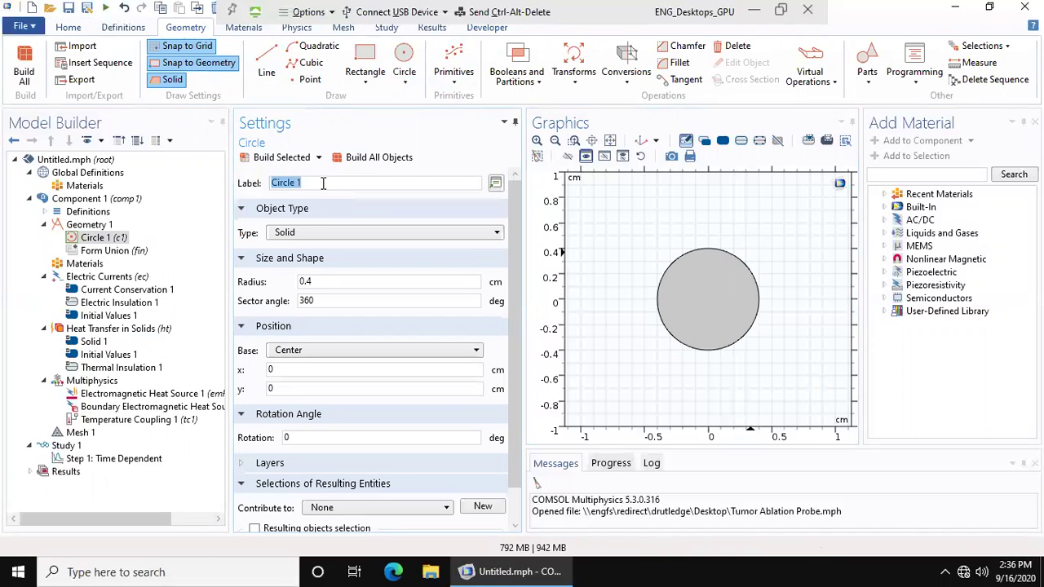
Label the circle Tumor and set its radius to 2.5 cm
type("Tumor")
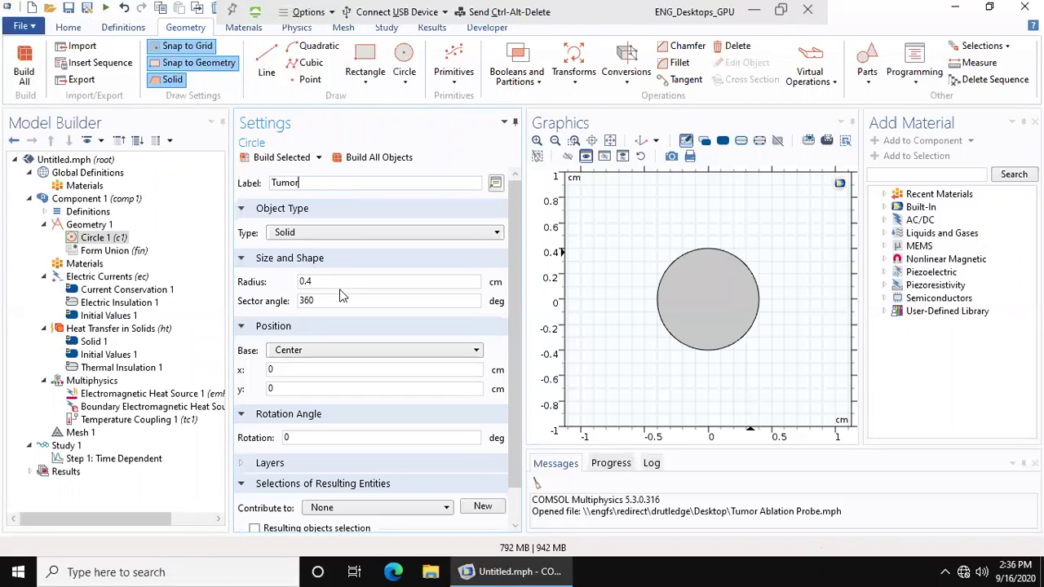
left_click_drag(318, 283, 289, 287)
type("0.4")
type("5")
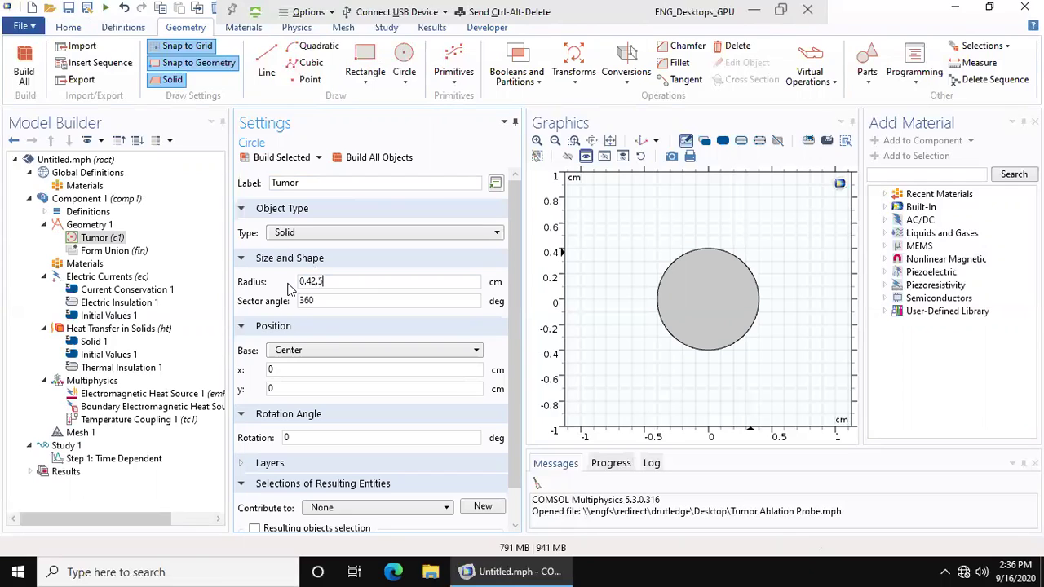
key("BackSpace")
key("BackSpace")
key("BackSpace")
key("BackSpace")
type("2.5")
Build the 2.5 cm Tumor disc and zoom to fit it fully in view
left_click(317, 301)
left_click(349, 164)
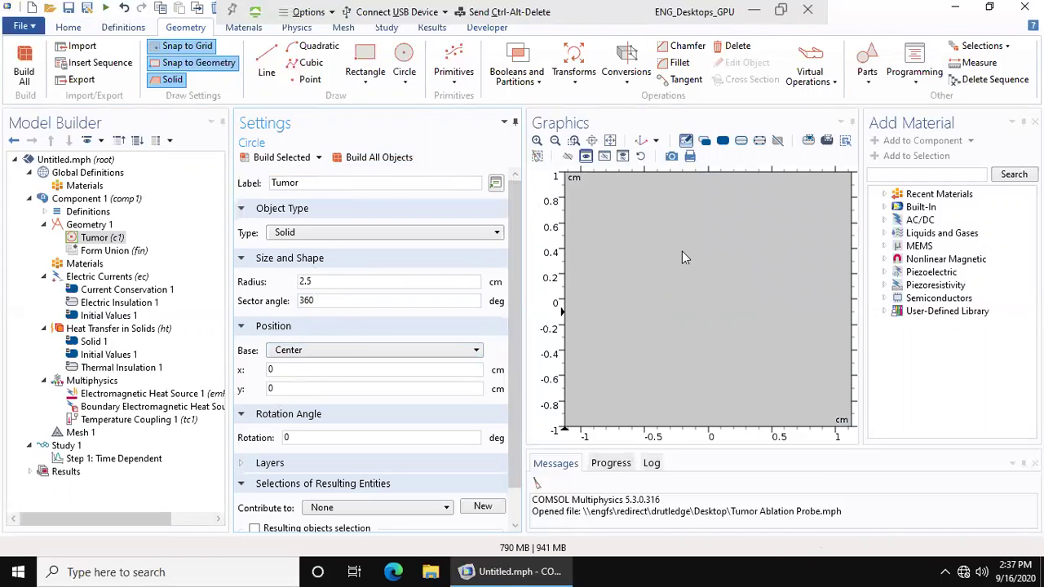
left_click(612, 142)
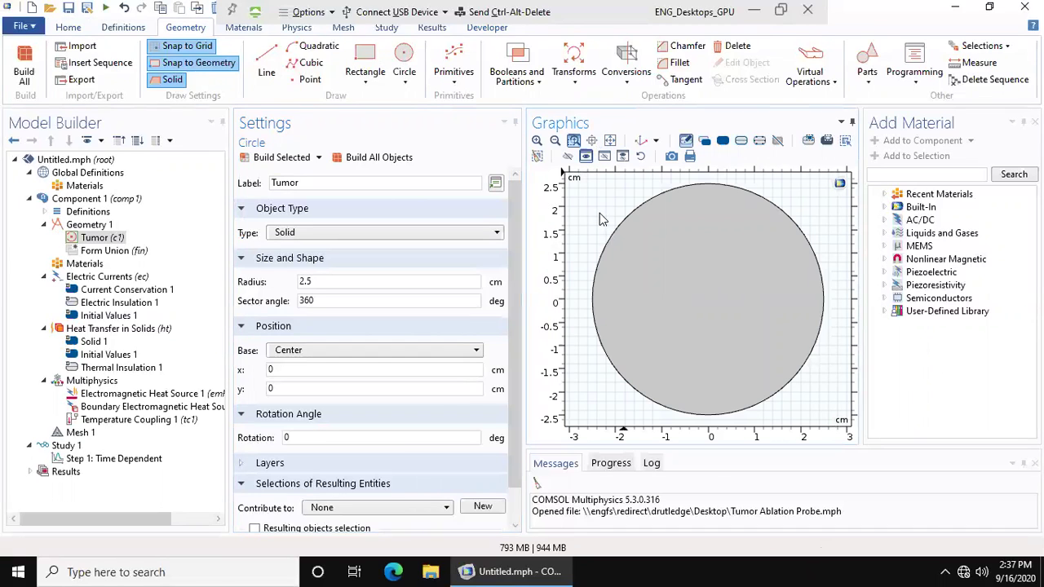
left_click_drag(599, 213, 661, 296)
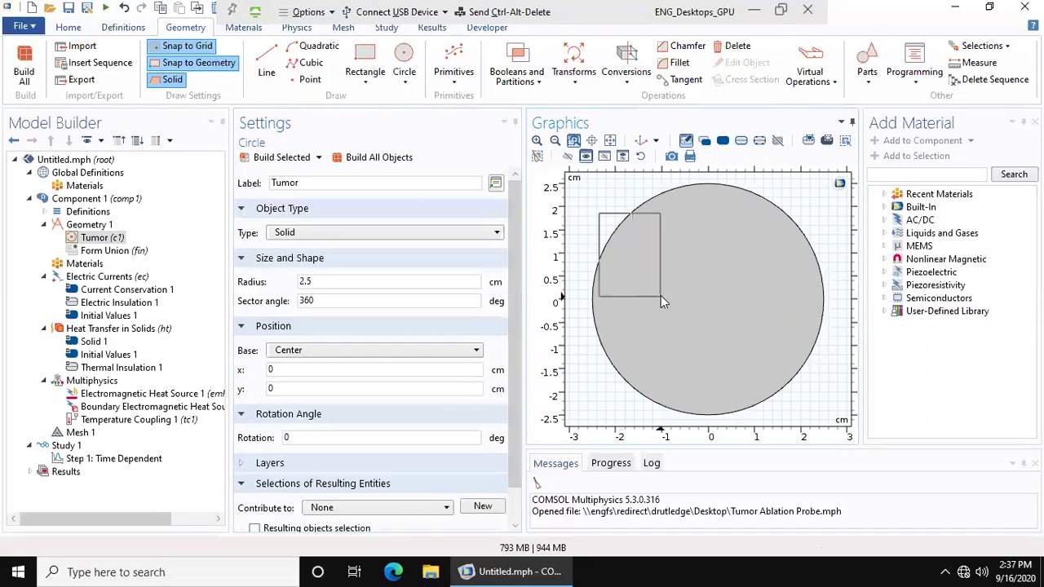
left_click(554, 141)
left_click(573, 141)
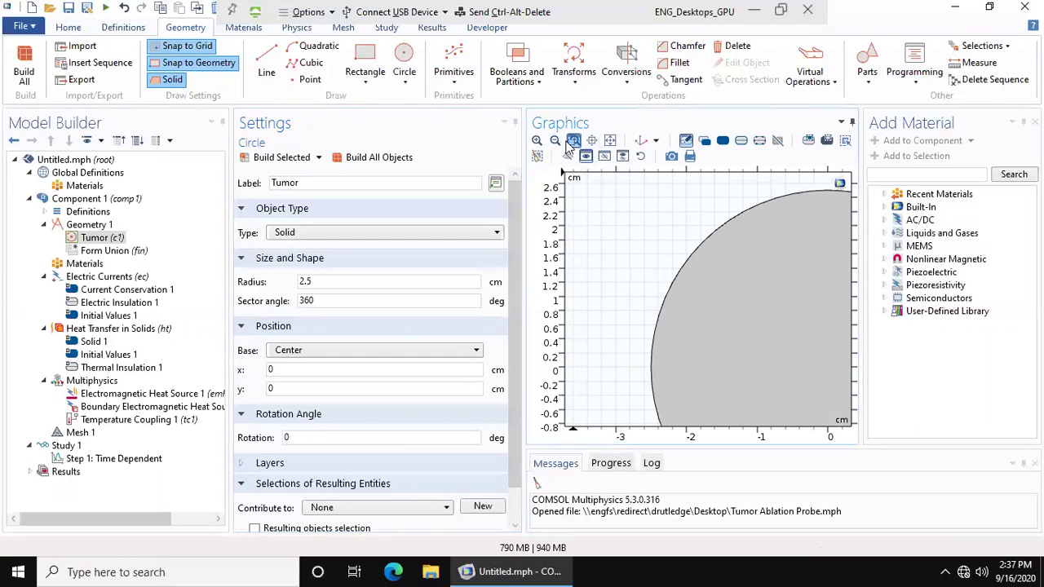
left_click(537, 141)
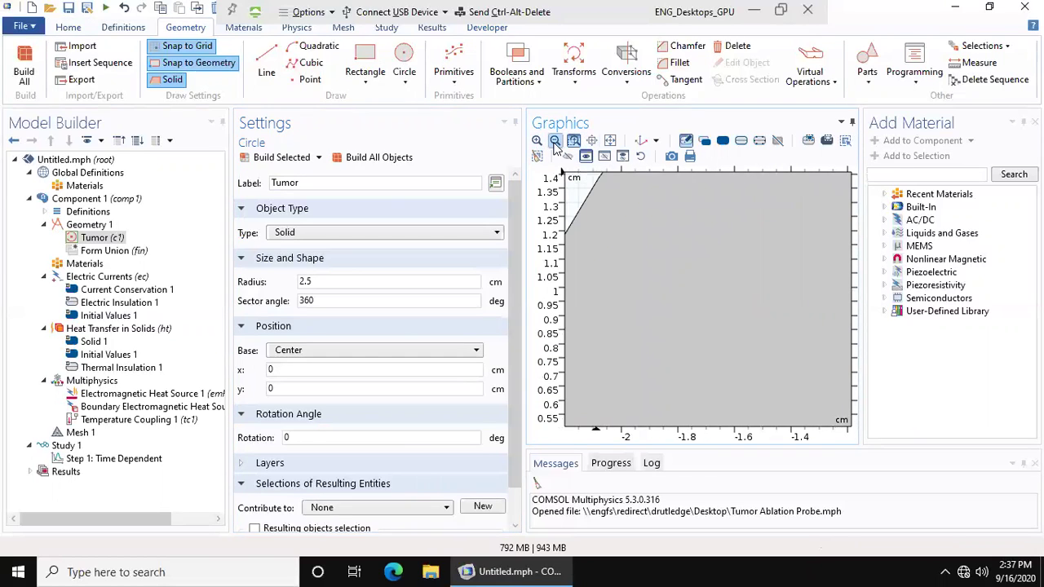
left_click(555, 141)
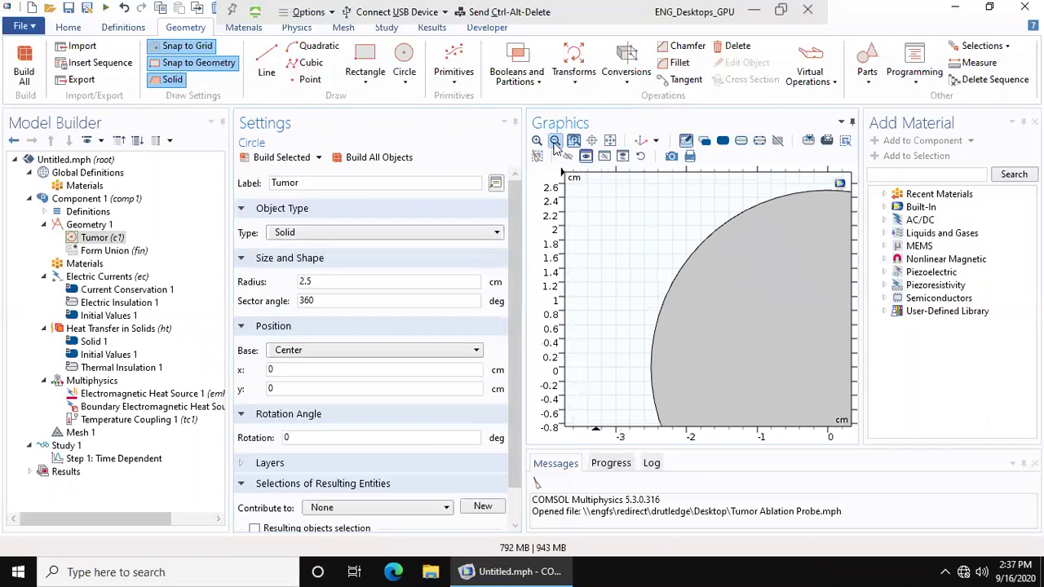
left_click(611, 142)
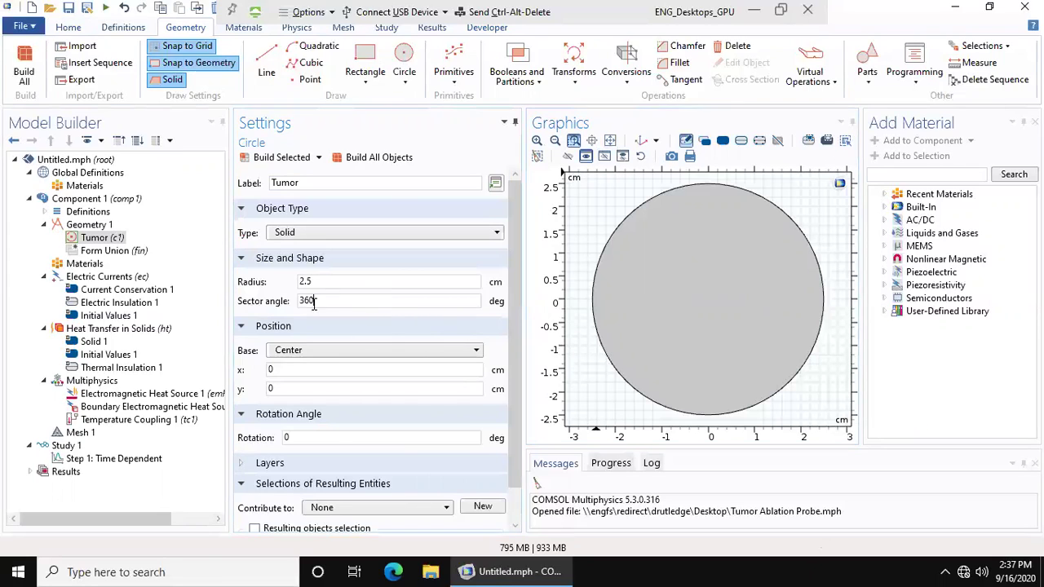
left_click_drag(315, 301, 282, 312)
type("180")
left_click(366, 162)
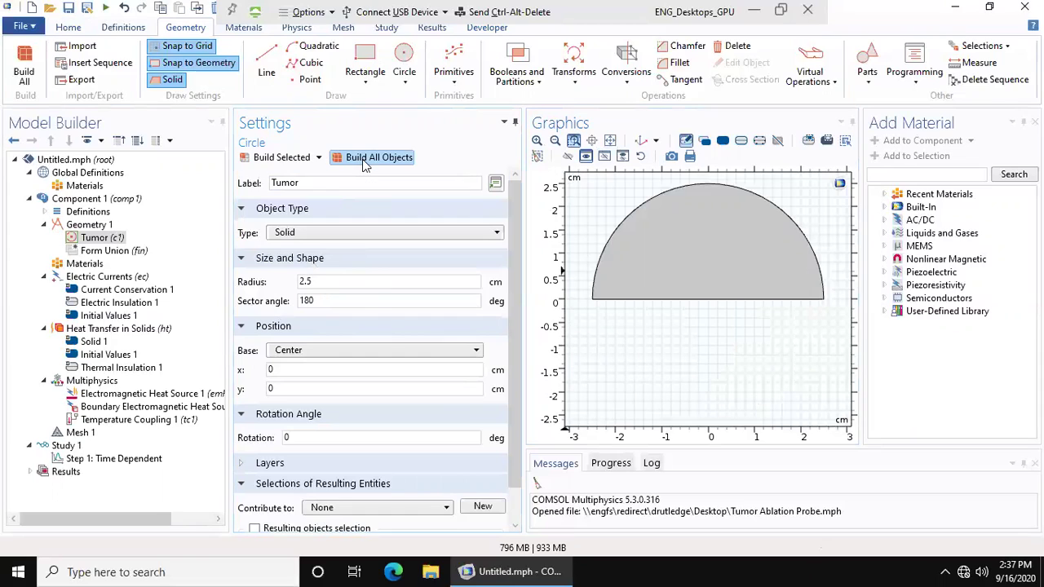
left_click_drag(327, 303, 295, 305)
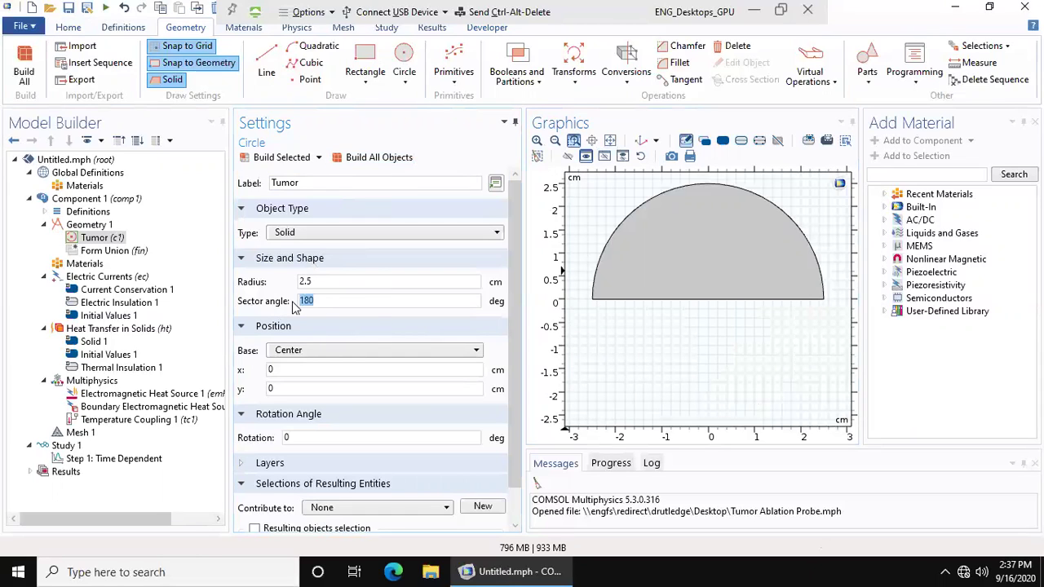
type("90")
left_click(369, 163)
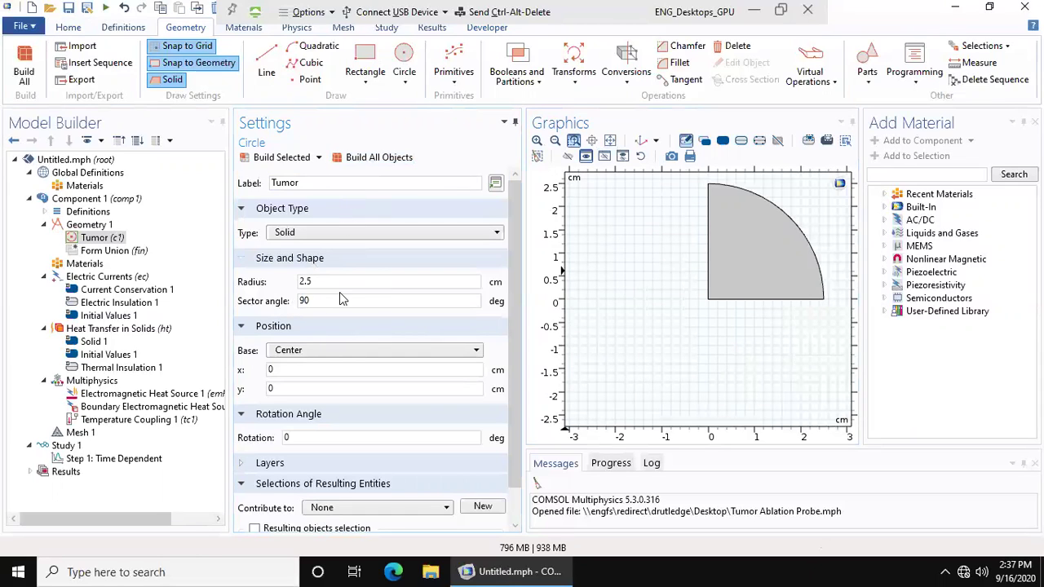
left_click_drag(330, 299, 289, 306)
type("69")
key("BackSpace")
key("BackSpace")
type("360")
left_click(369, 160)
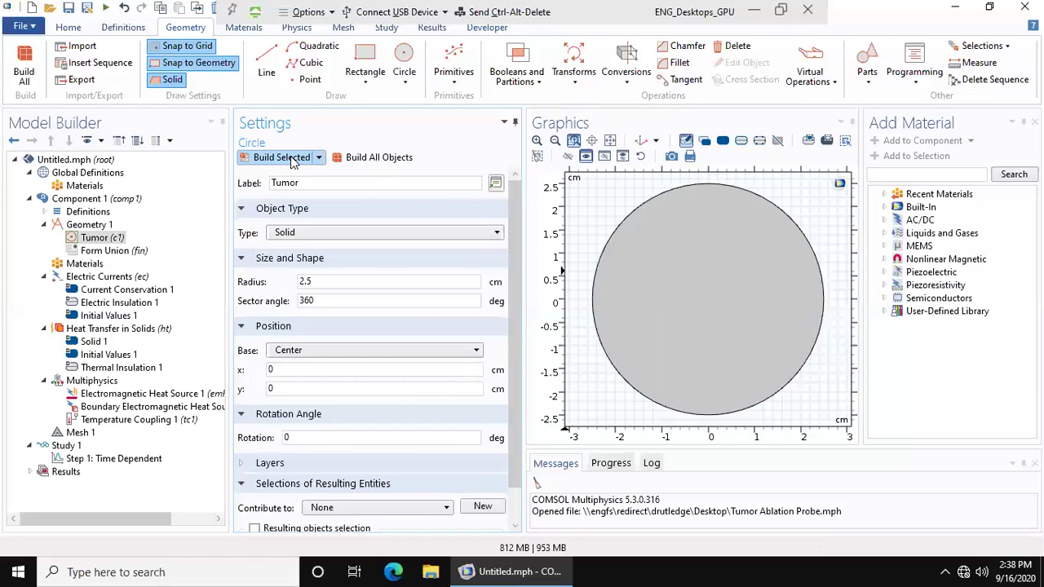
Draw a corner-based rectangle from x 0.2 cm and set its width to 4 cm
left_click(366, 81)
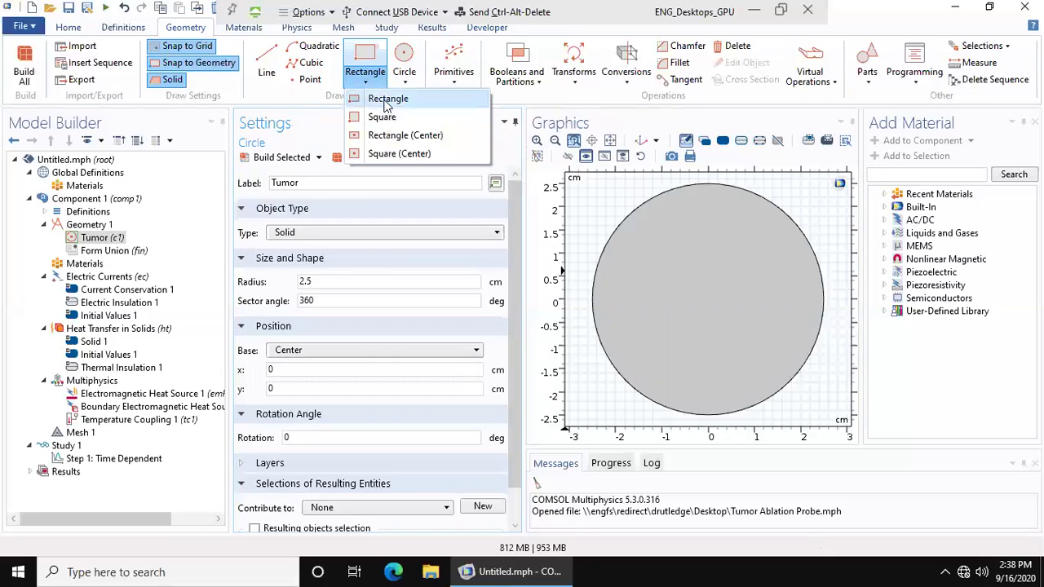
left_click(386, 102)
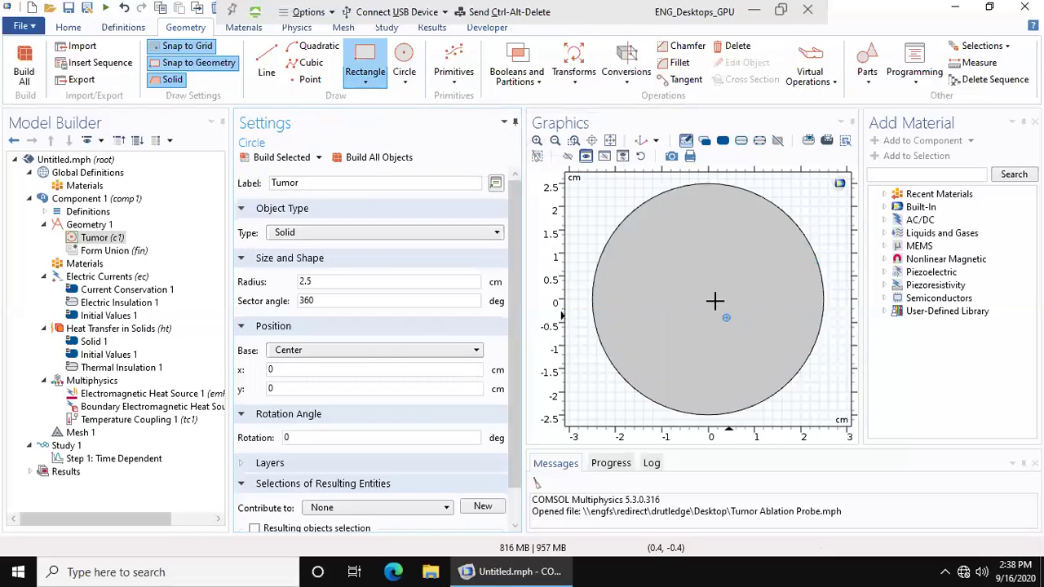
left_click_drag(717, 301, 829, 293)
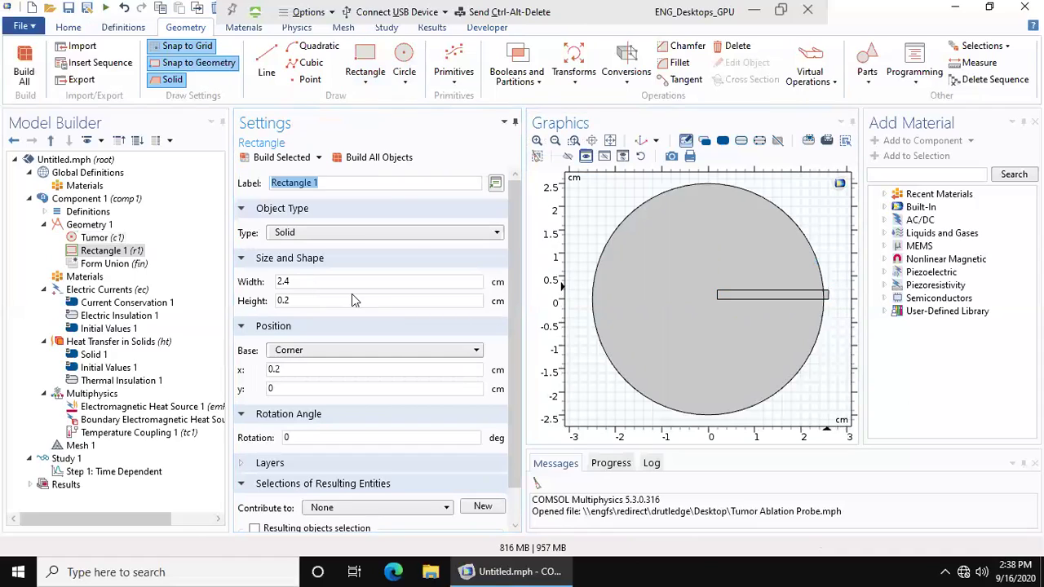
left_click_drag(308, 280, 252, 286)
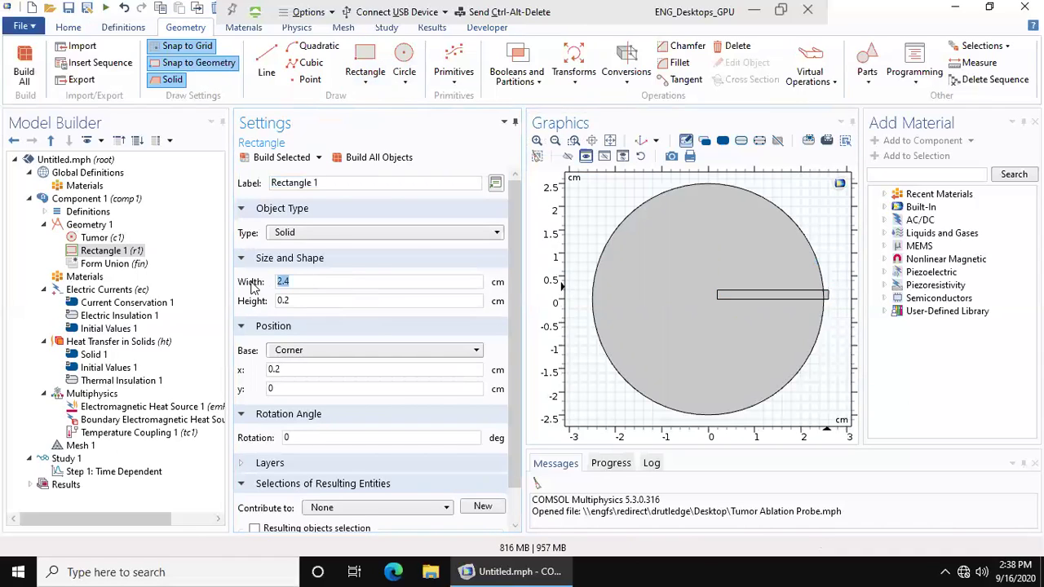
type("45")
key("BackSpace")
Label the rectangle Insulated Shaft and set its height to 0.15 cm
left_click_drag(324, 183, 234, 173)
type("I")
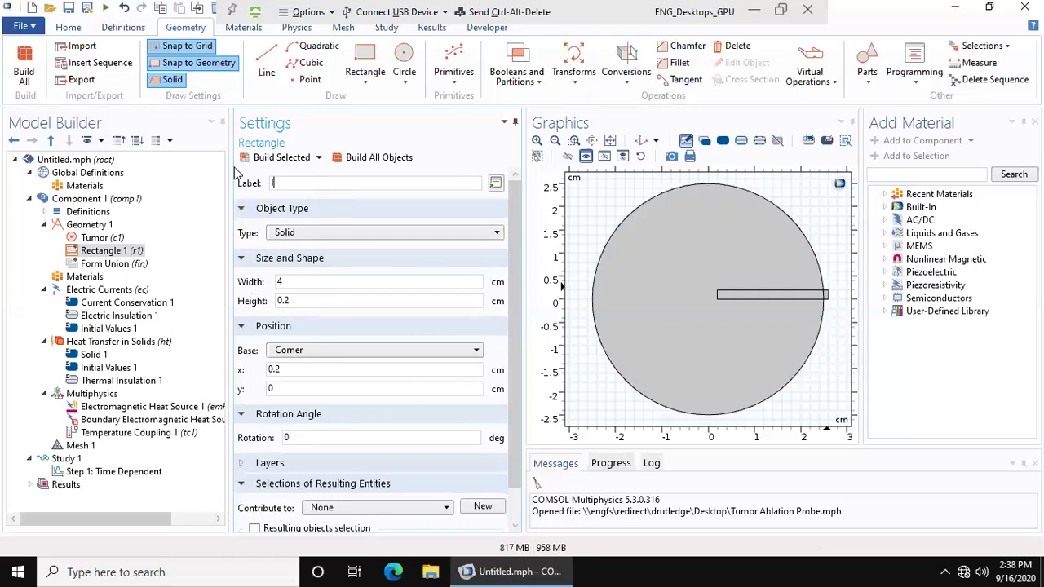
type("nsulated Shaft")
left_click_drag(294, 301, 265, 307)
type("0.15")
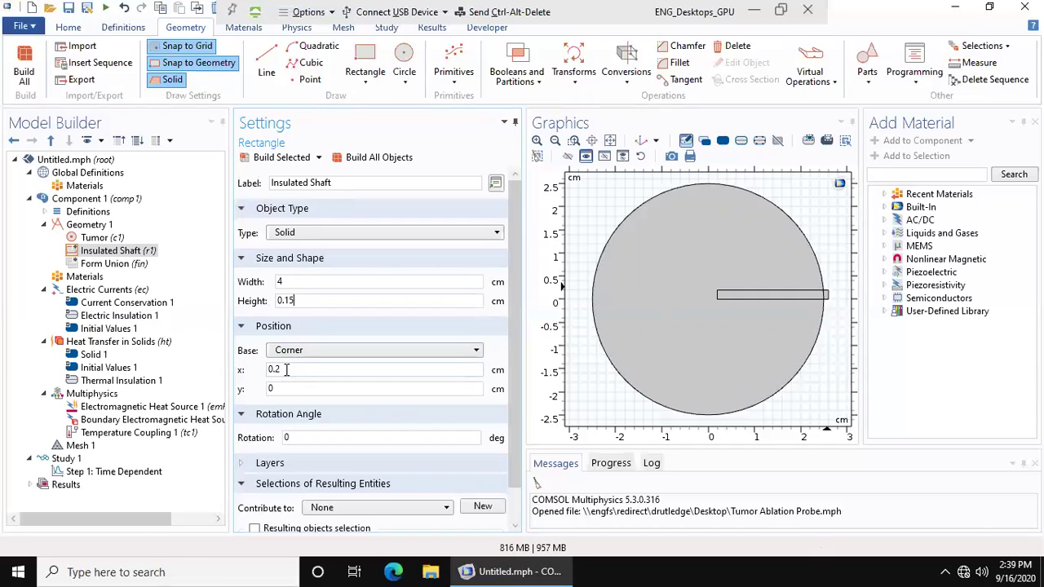
Move the Insulated Shaft's corner to (1, -0.075) cm and rebuild the geometry
left_click_drag(287, 370, 263, 373)
type("1")
key("Tab")
type("-0.075")
left_click(302, 353)
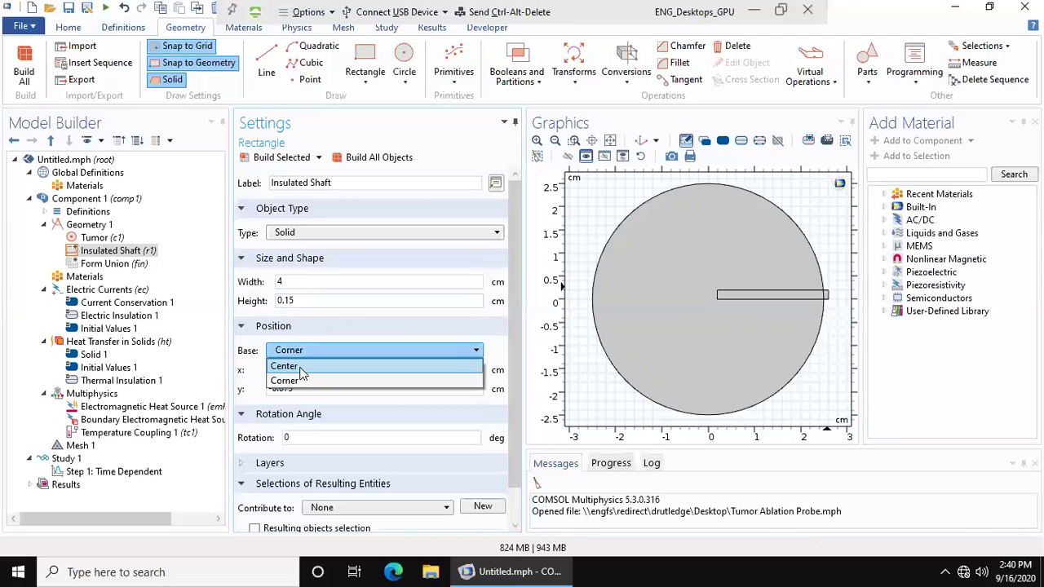
left_click(242, 353)
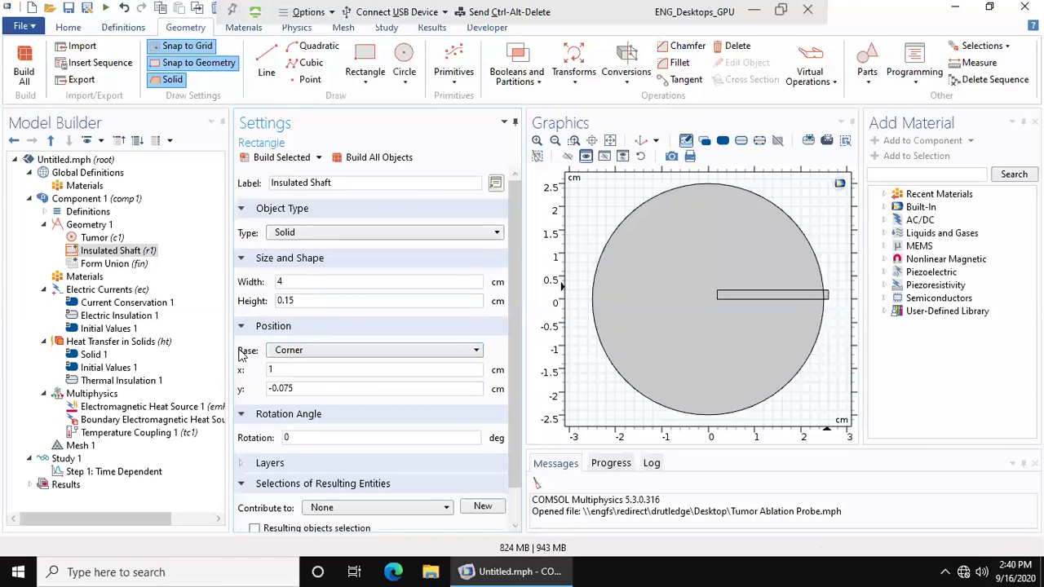
left_click(364, 158)
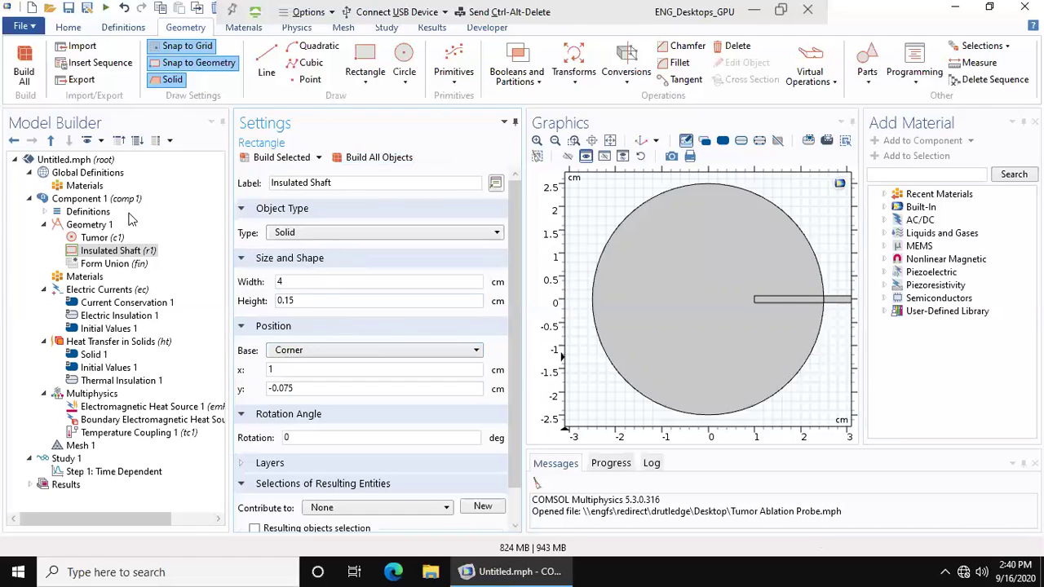
Draw a rectangle named Probe, 2 cm wide by 0.15 cm tall
left_click(364, 64)
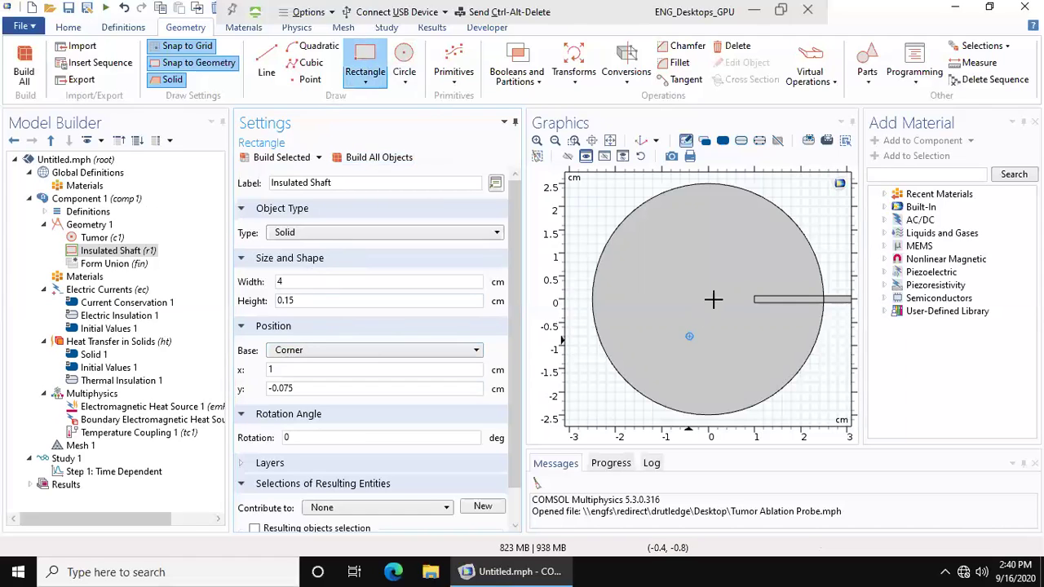
left_click_drag(709, 300, 754, 292)
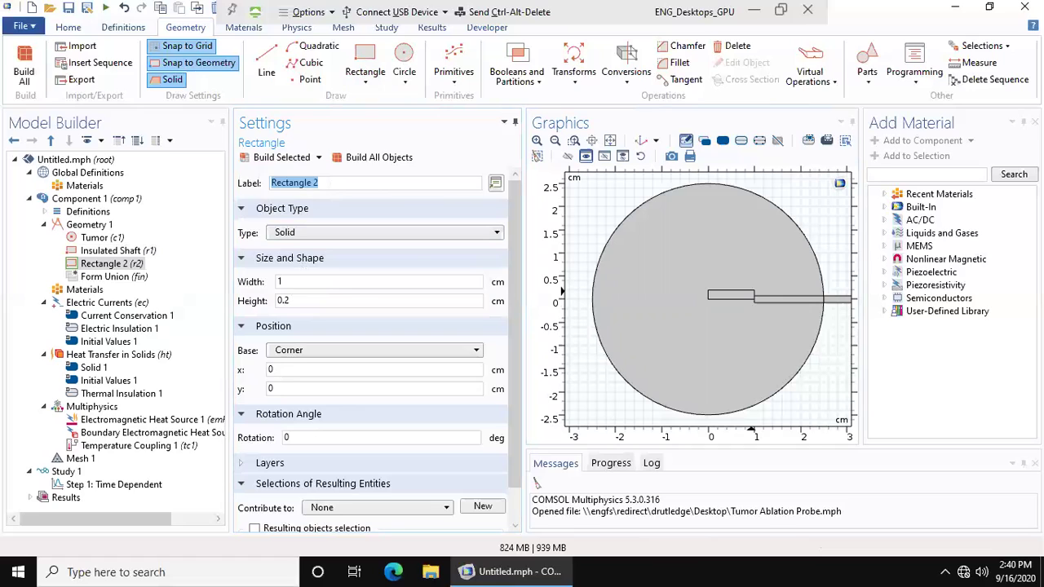
type("Probe")
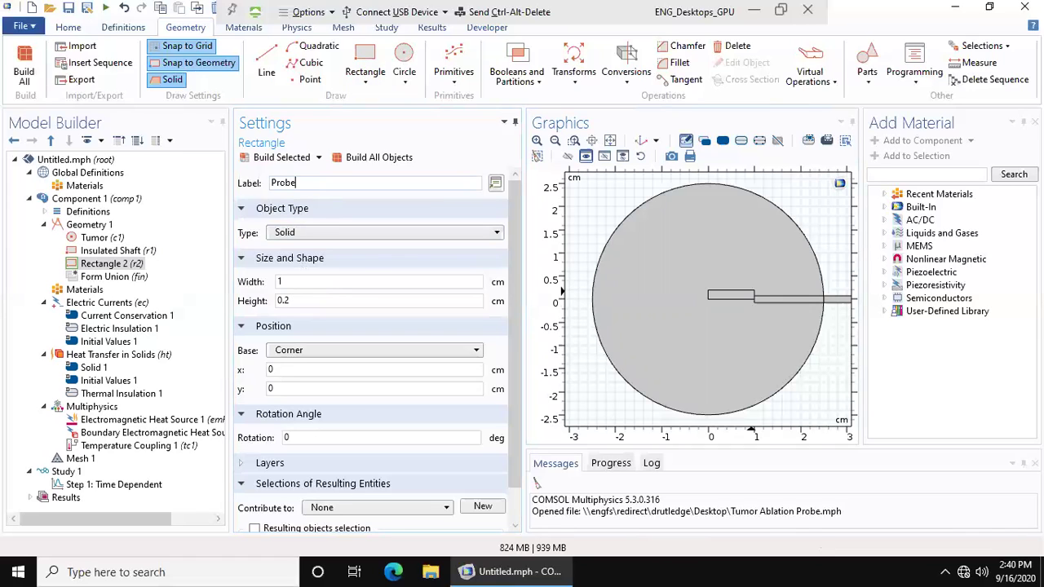
left_click(291, 281)
left_click_drag(291, 282, 265, 310)
type("2")
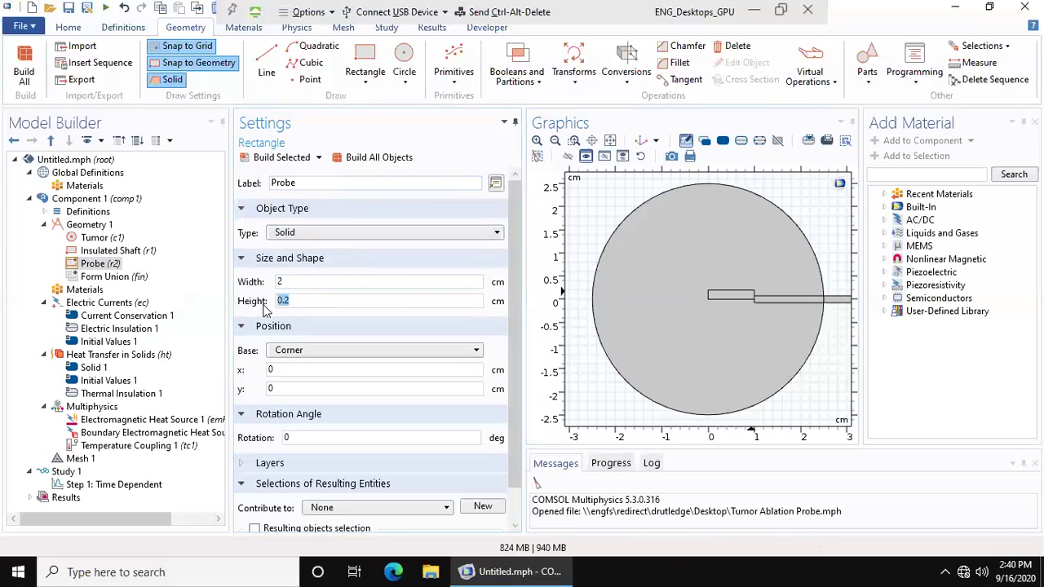
type("0.15")
Position the Probe's corner at (-1, -0.075) cm and rebuild the geometry
left_click_drag(283, 388, 256, 395)
type("-0.075")
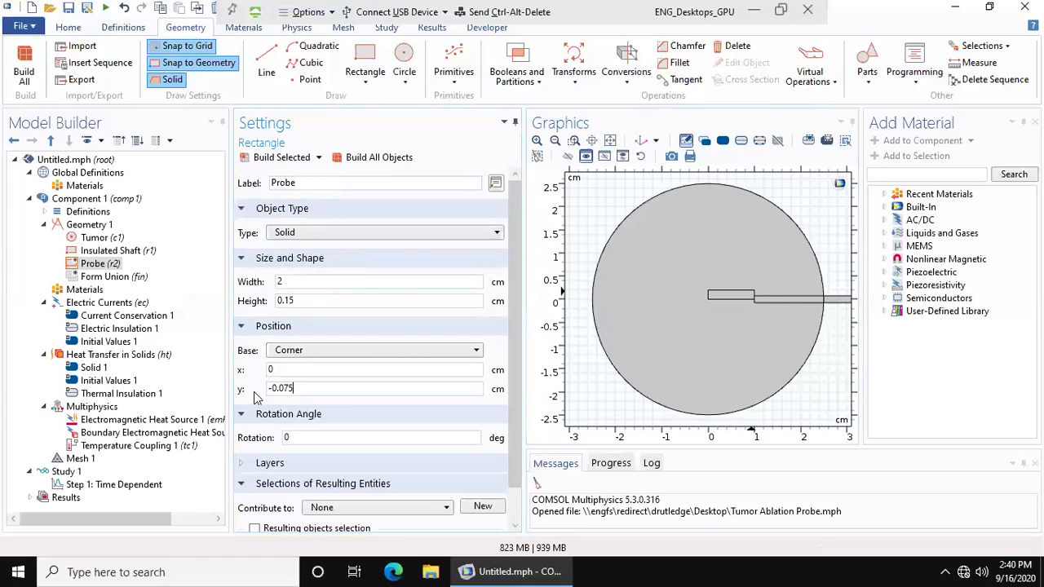
left_click_drag(278, 369, 265, 371)
type("-1")
left_click(361, 158)
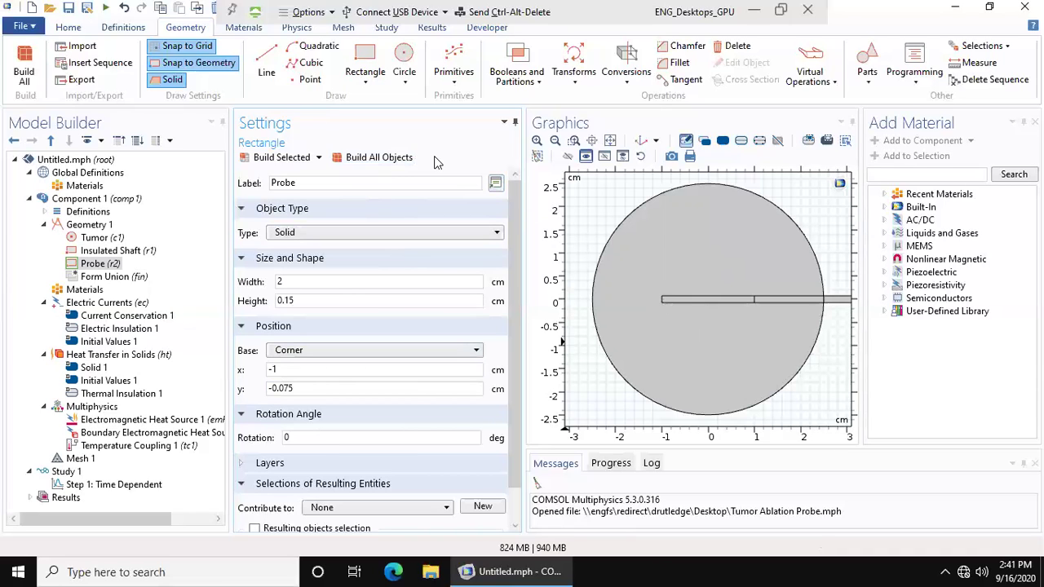
Insert a Bézier polygon labelled Probe Tip and give it two linear segments
left_click(453, 82)
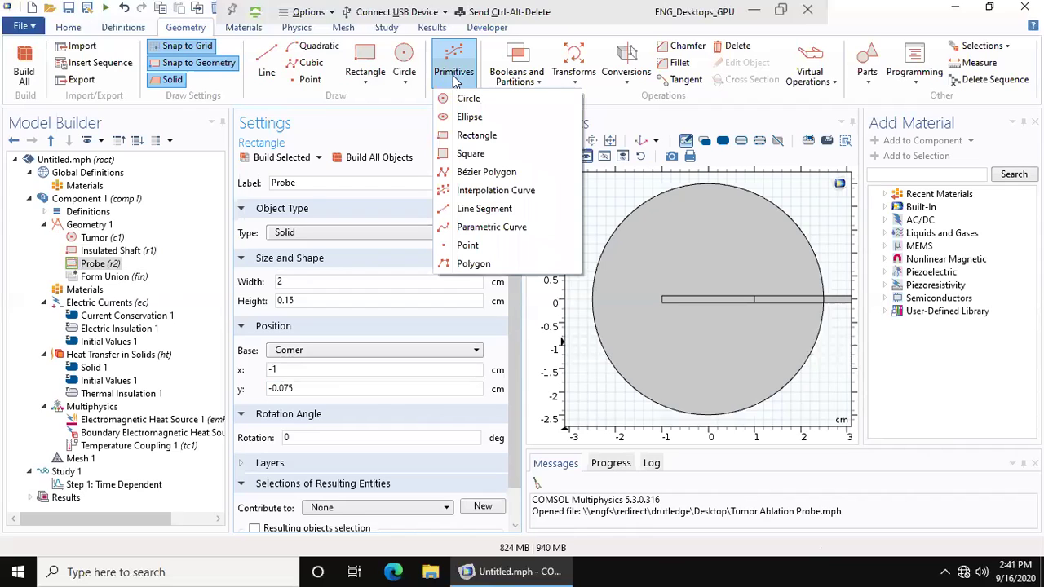
left_click(486, 172)
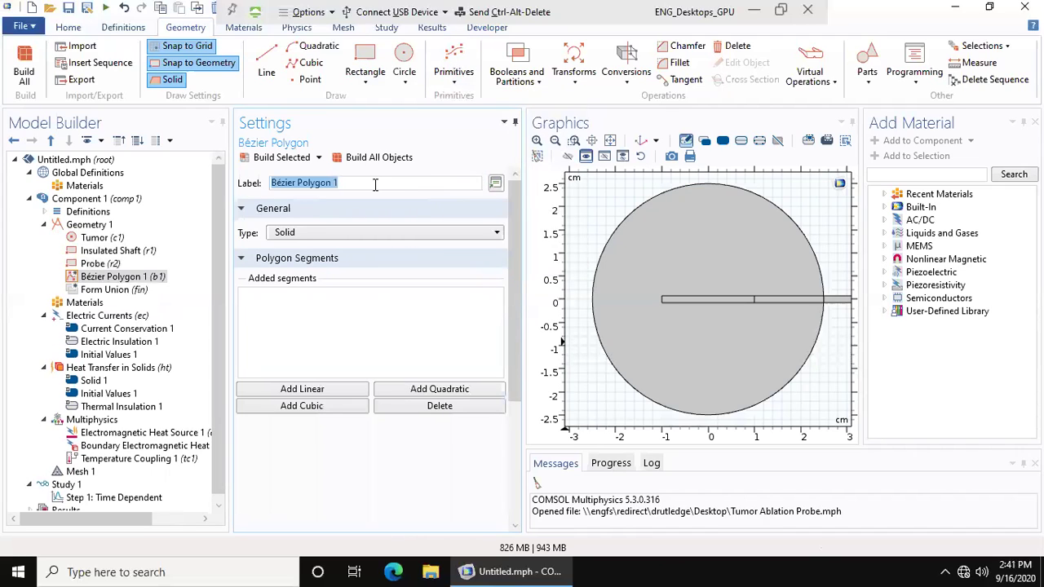
type("Pr")
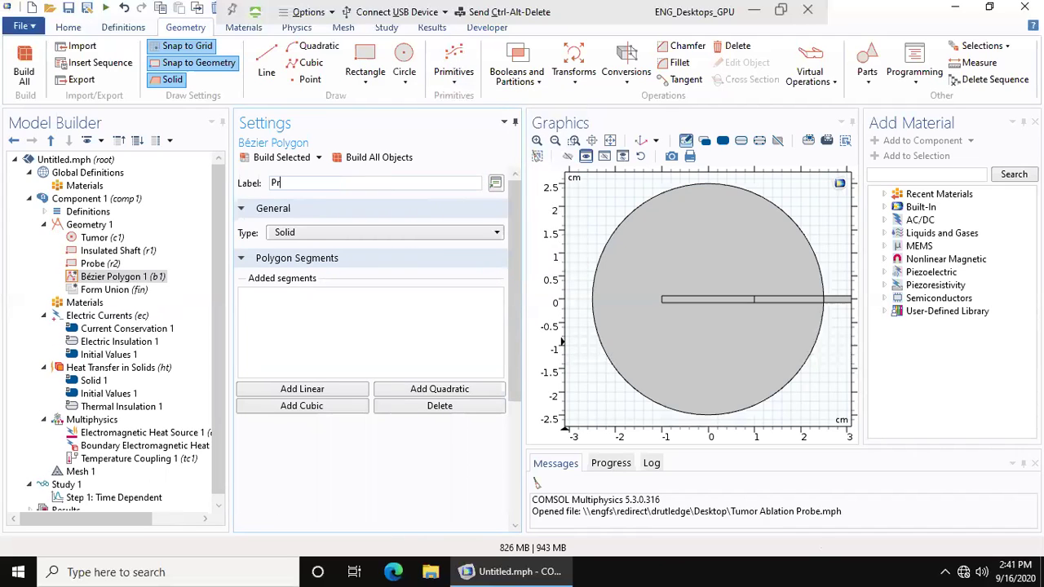
type("obe Tip")
left_click(317, 390)
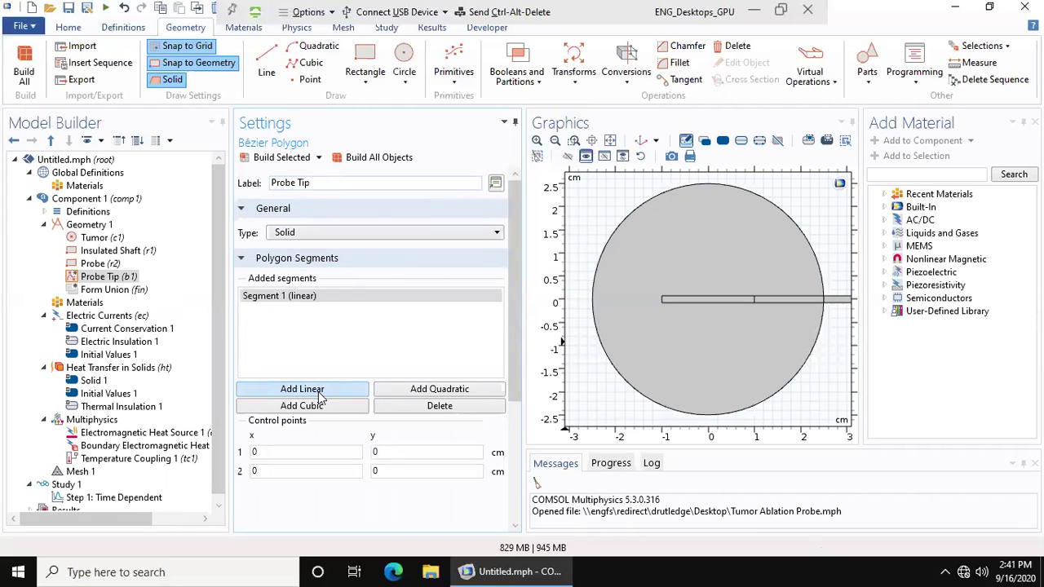
left_click(318, 391)
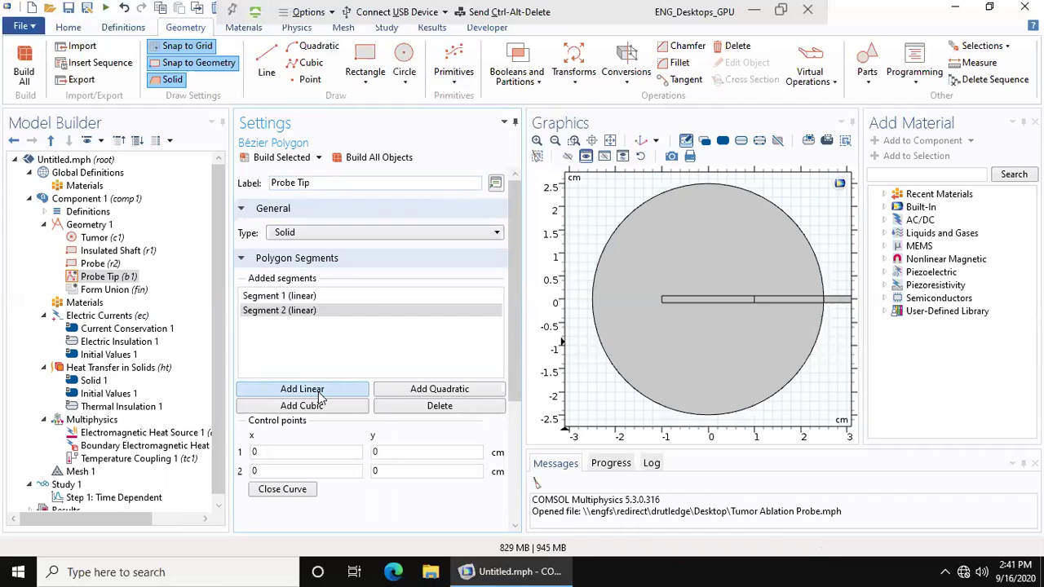
left_click(302, 296)
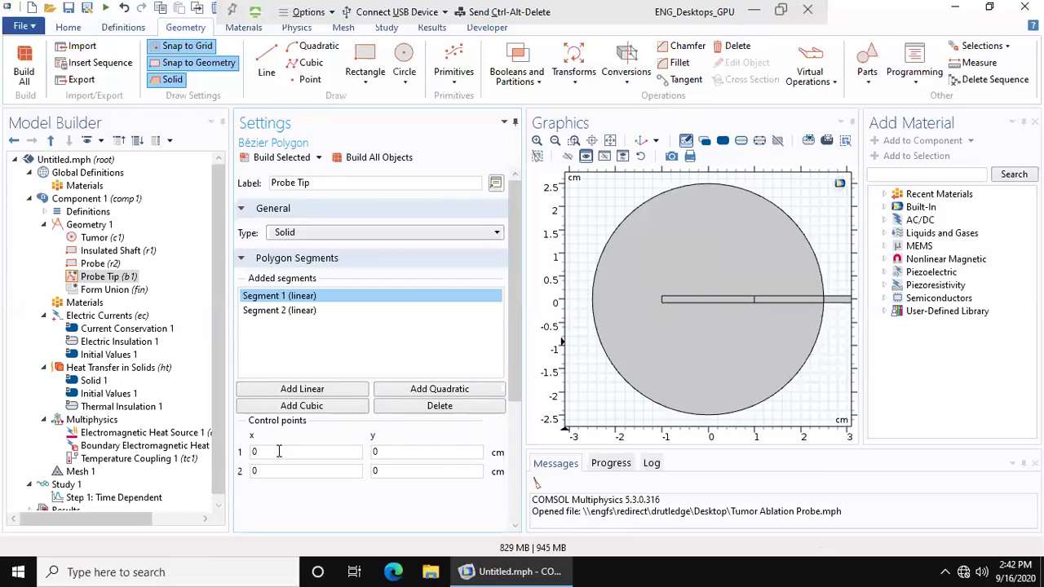
Set Segment 1's control points to (-1, 0.075) and (-1, -0.075)
left_click(253, 452)
type("-1")
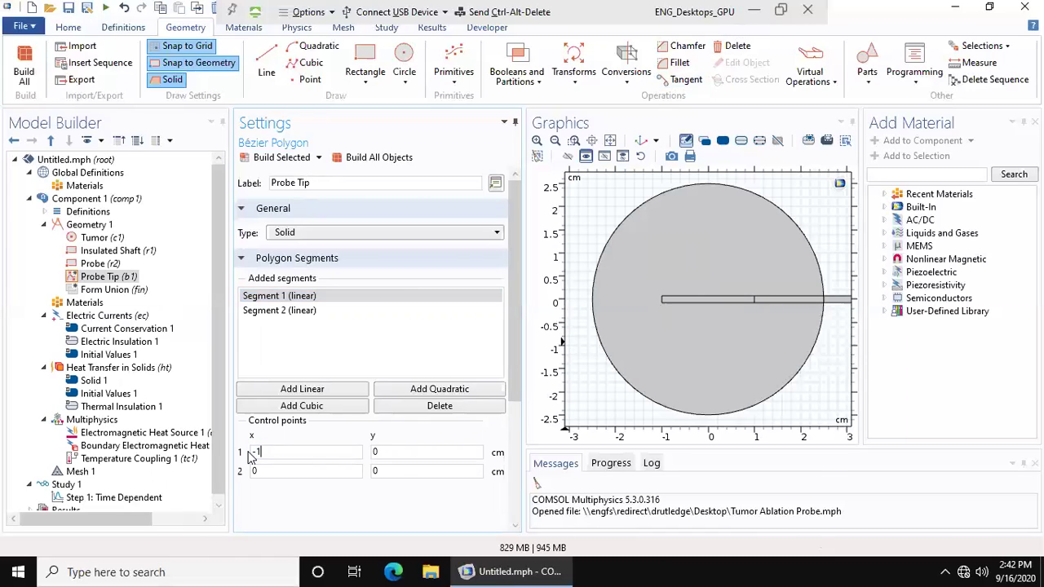
left_click(268, 472)
key("BackSpace")
type("-1")
double_click(377, 451)
type("0.075")
left_click(380, 473)
type(".")
key("BackSpace")
key("BackSpace")
type("-0.075")
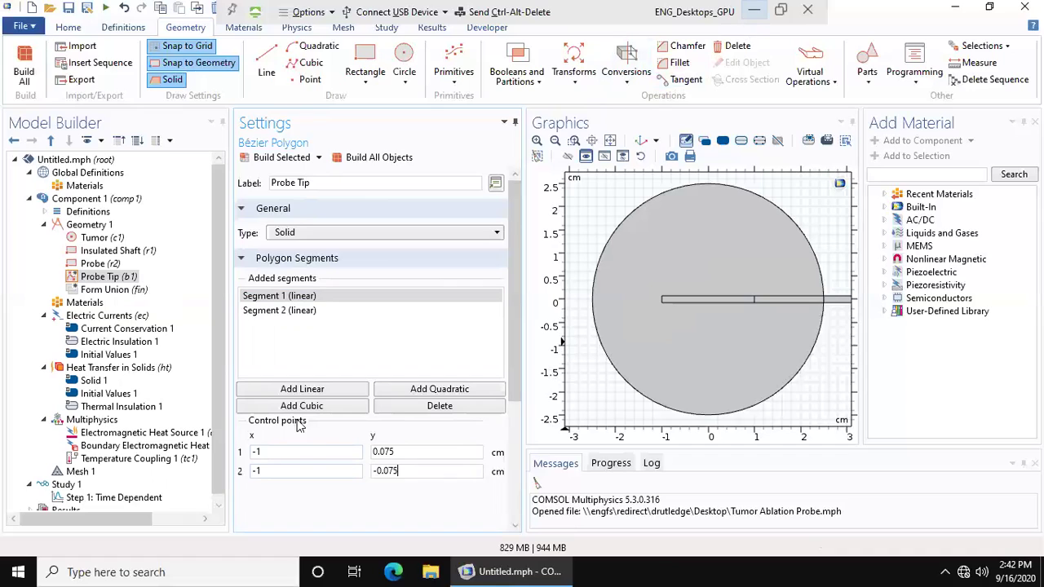
Switch to Segment 2 and start editing its first control point's x value
left_click(290, 314)
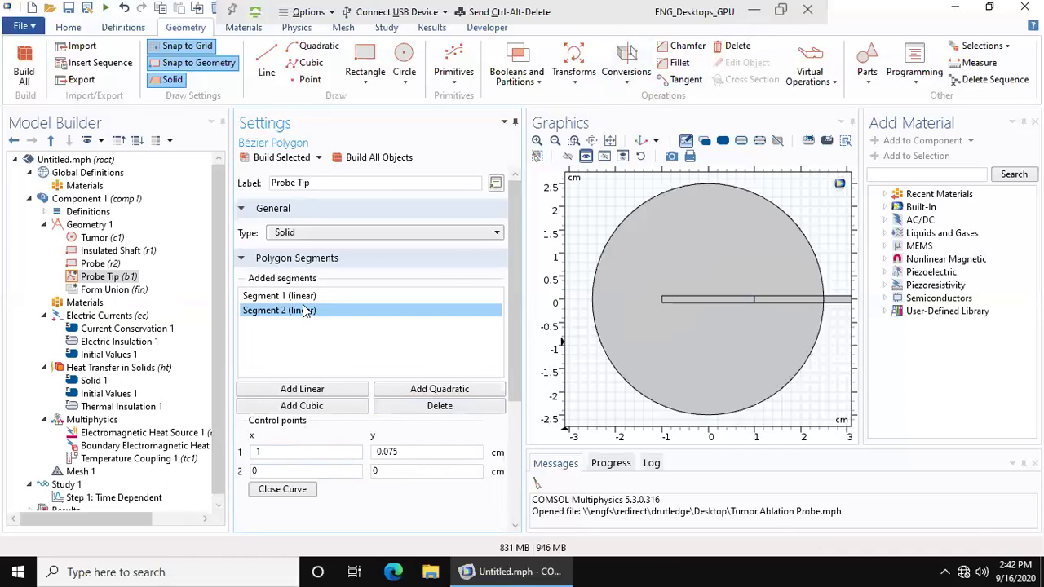
left_click(304, 297)
left_click(304, 310)
left_click(312, 451)
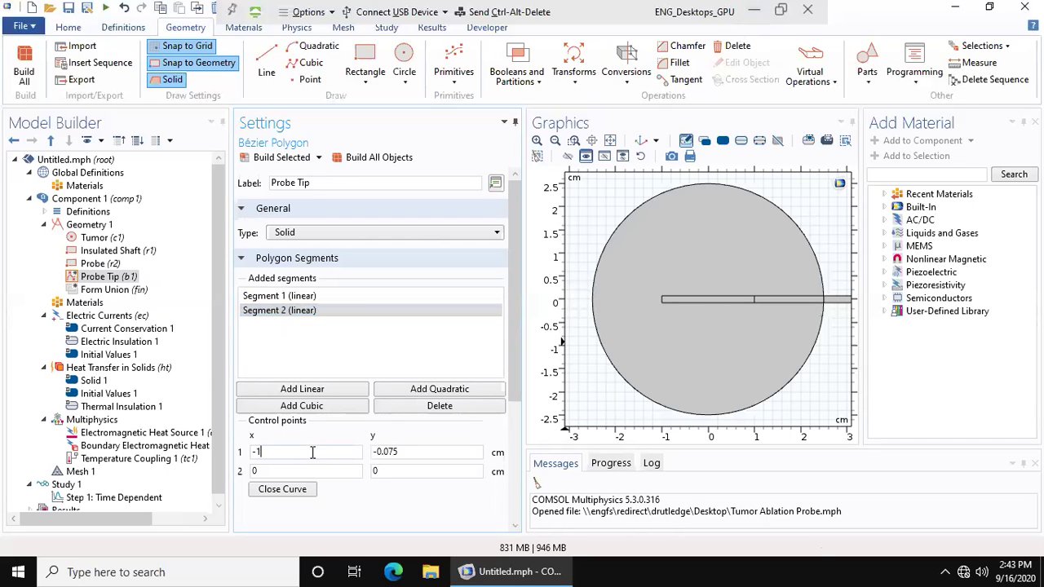
type(".2")
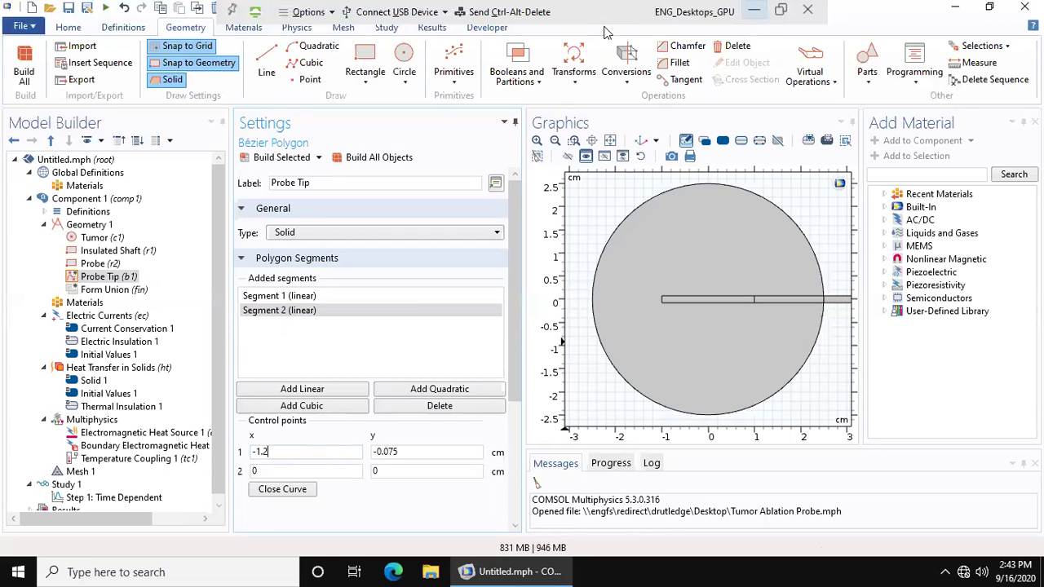
Set Segment 2's points to (-1, -0.075) and (-1.2, 0) and rebuild the pointed tip
left_click_drag(268, 478, 232, 475)
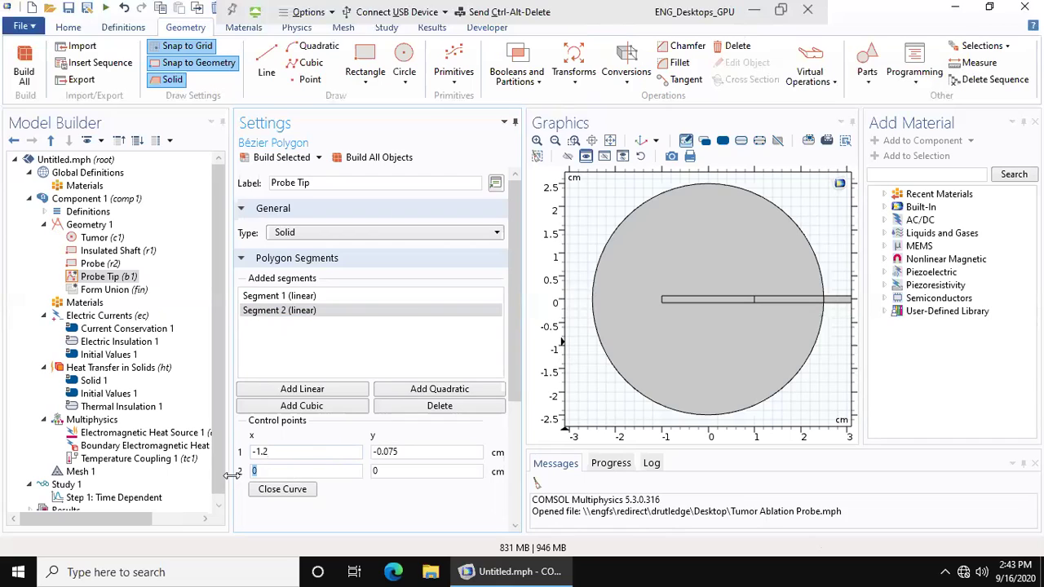
type("-1.2")
left_click(281, 452)
key("BackSpace")
key("BackSpace")
left_click(374, 158)
Add a union labelled Probe tip Combo of r2 and b1, without interior boundaries
left_click(531, 80)
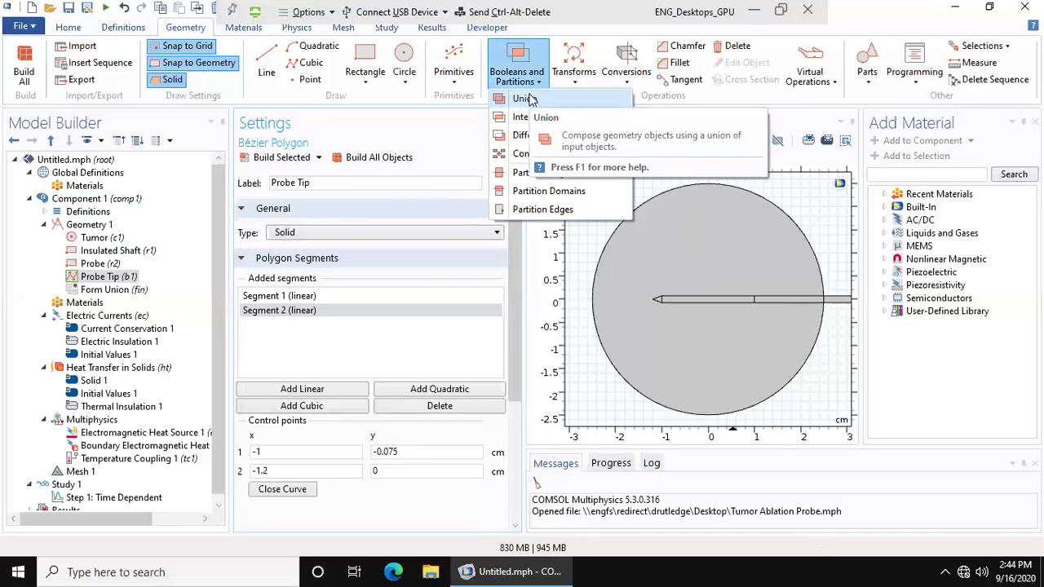
left_click(529, 98)
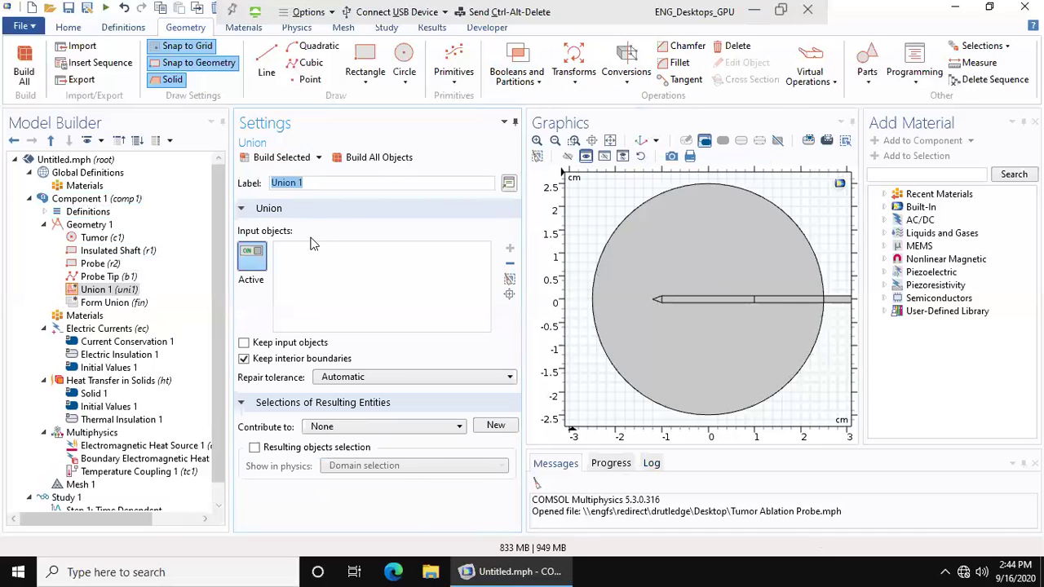
type("Probe tip Combo")
key("Return")
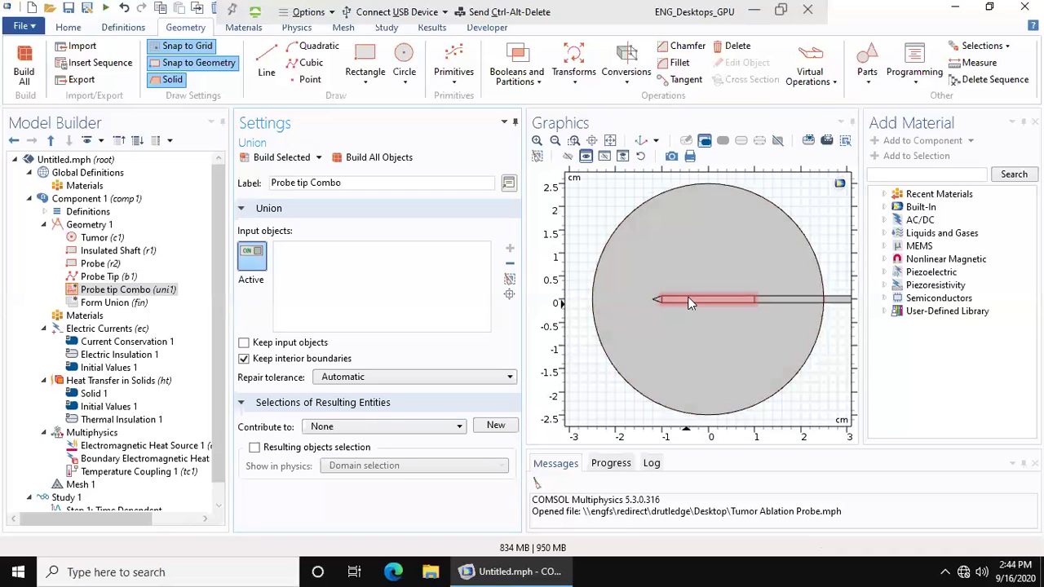
left_click(662, 299)
left_click(660, 299)
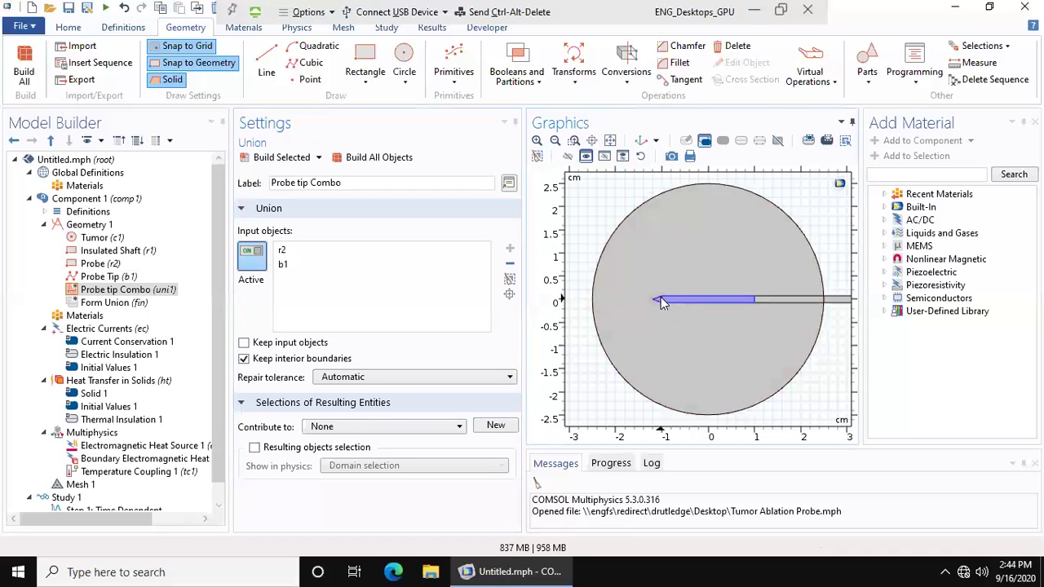
left_click(244, 360)
Build all objects so the Probe and Probe Tip fuse into one pointed shape
left_click(377, 160)
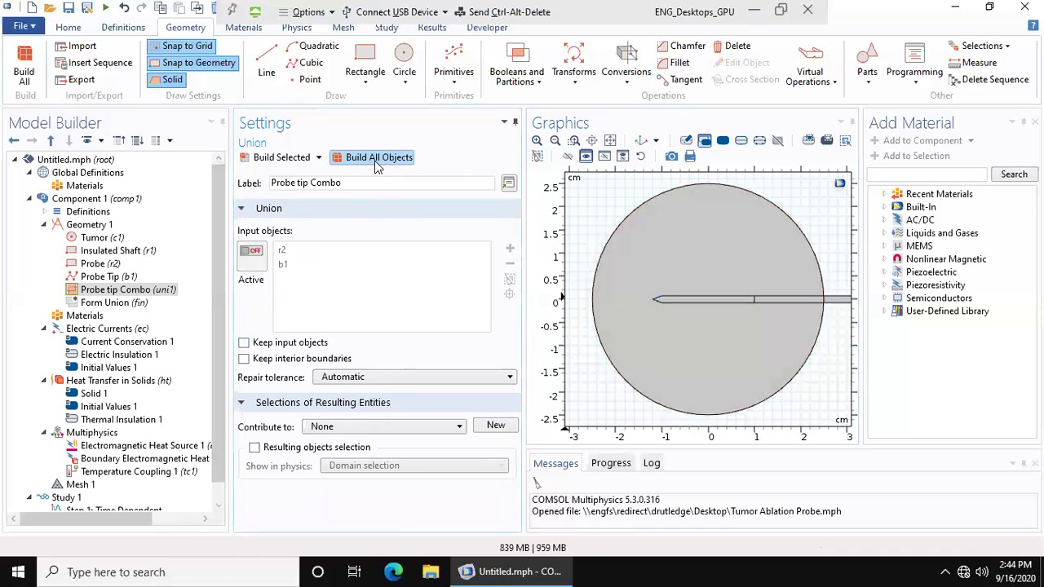